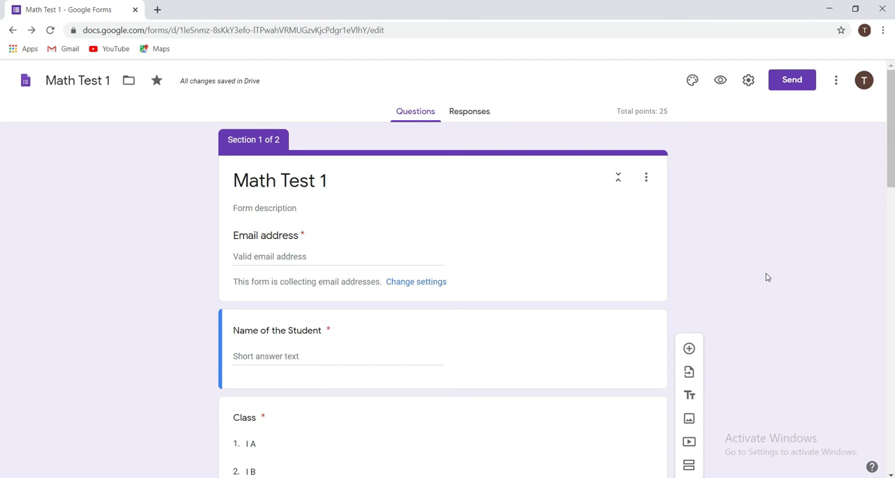
Add a short answer question titled "Number one is called as" after the question about natural numbers and zero.
{"action": "scroll", "coordinate": [766, 277], "scroll_direction": "down", "scroll_amount": 15}
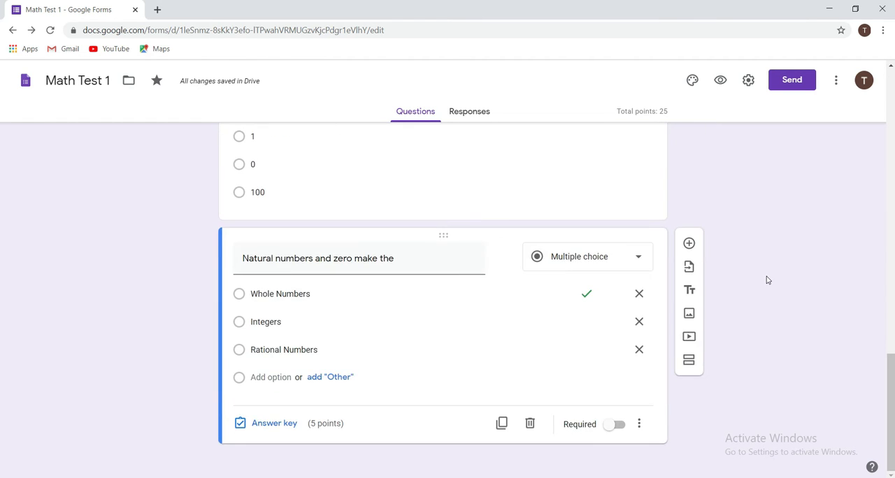
{"action": "left_click", "coordinate": [689, 244]}
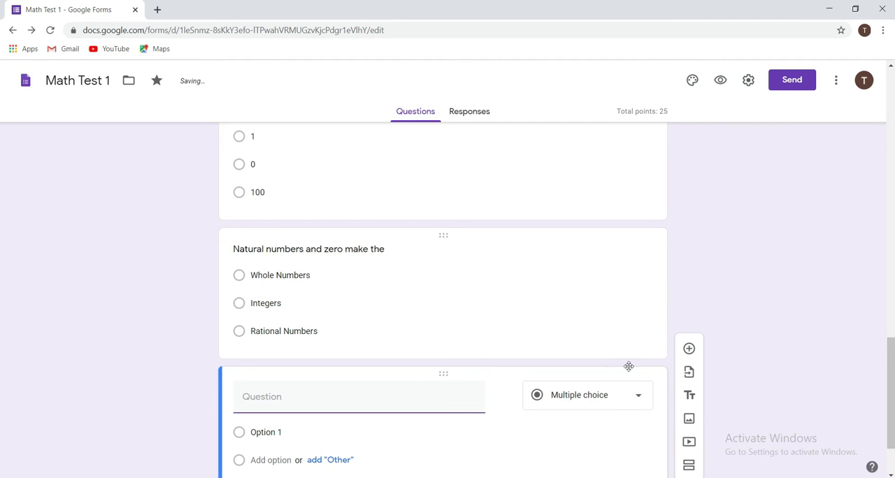
{"action": "left_click", "coordinate": [619, 404]}
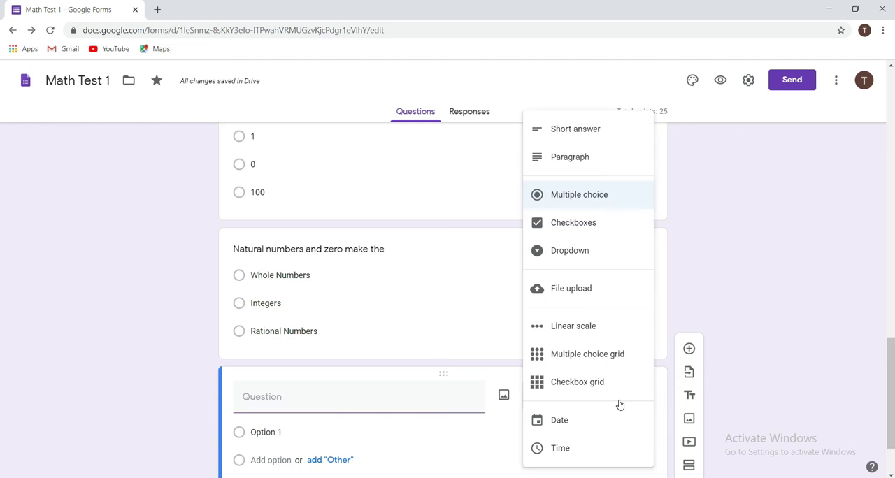
{"action": "left_click", "coordinate": [578, 138]}
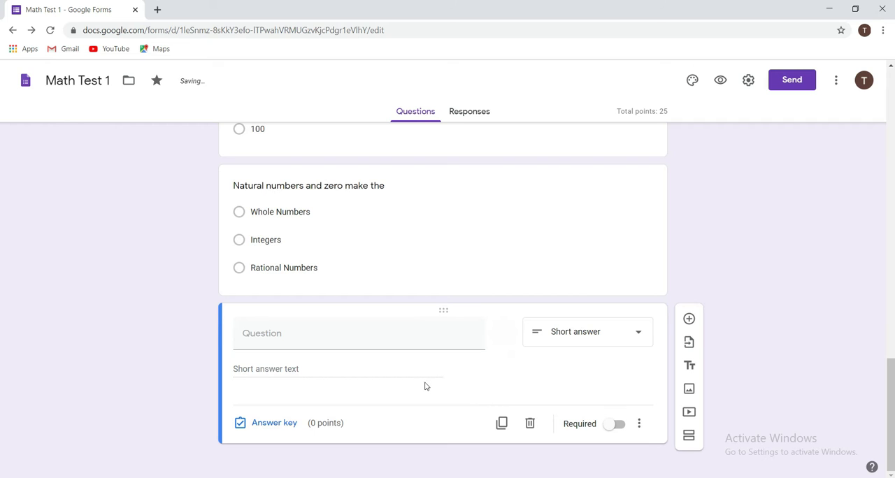
{"action": "left_click", "coordinate": [334, 342]}
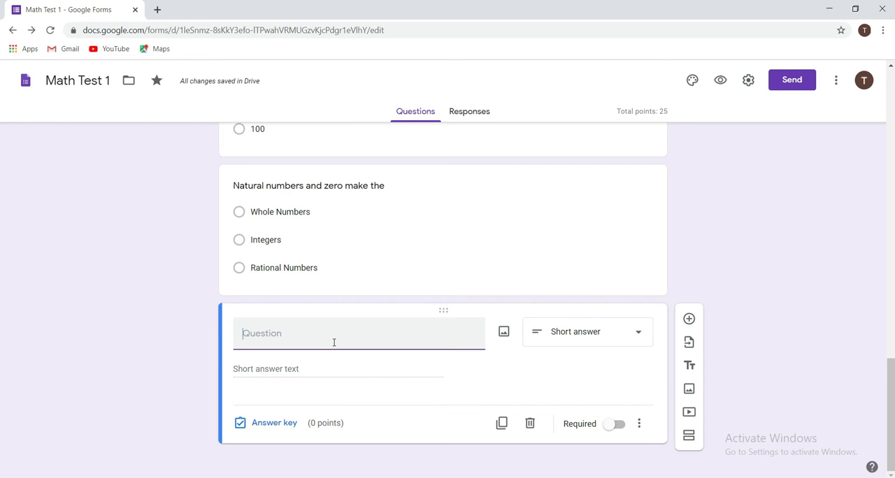
{"action": "type", "text": "Number one "}
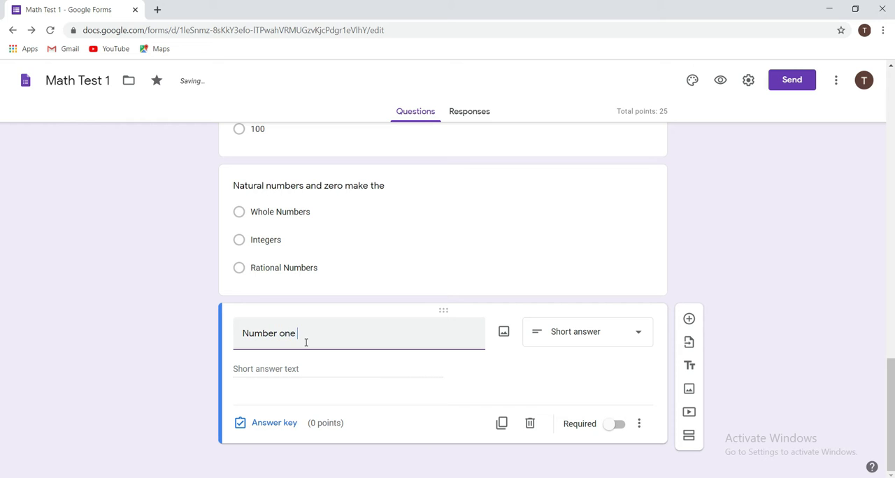
{"action": "type", "text": "is called as"}
{"action": "left_click", "coordinate": [673, 391]}
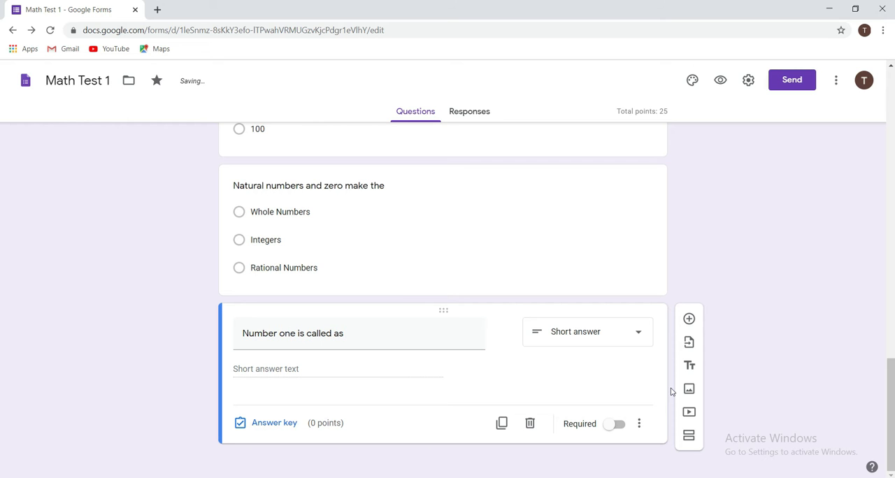
Add response validation to the "Number one is called as" question and set its type to Text.
{"action": "left_click", "coordinate": [638, 424]}
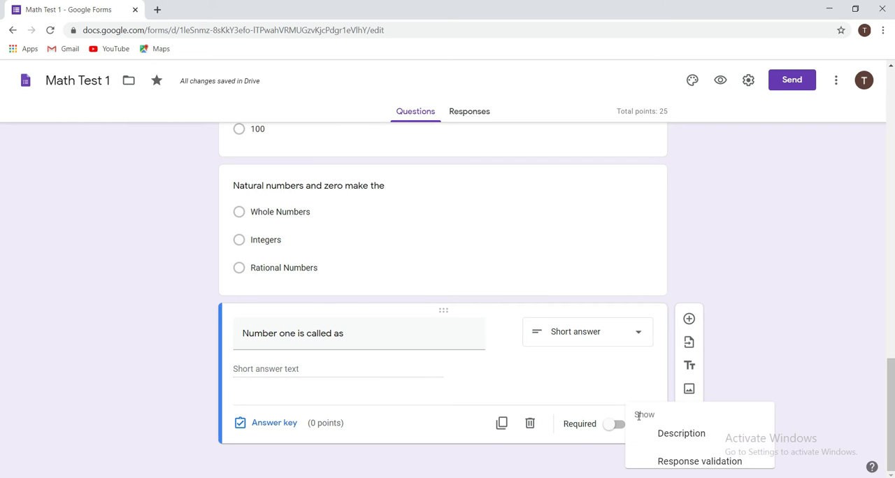
{"action": "left_click", "coordinate": [676, 460]}
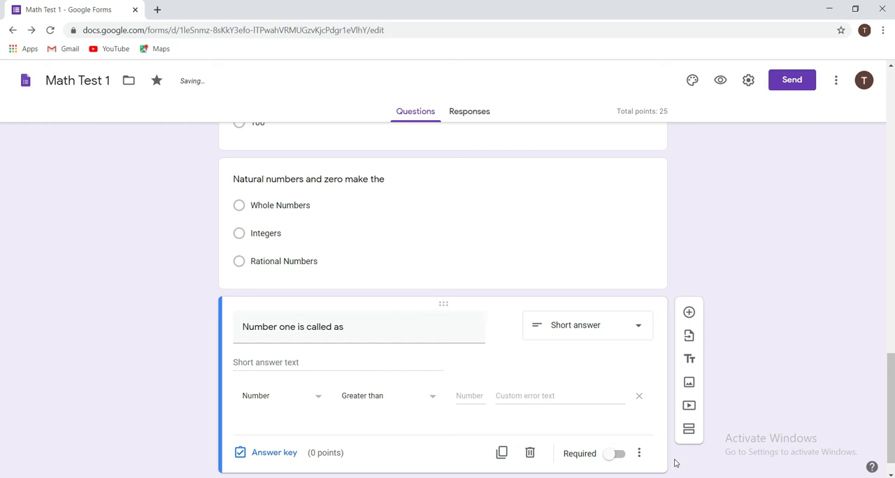
{"action": "left_click", "coordinate": [313, 396]}
{"action": "left_click", "coordinate": [285, 399]}
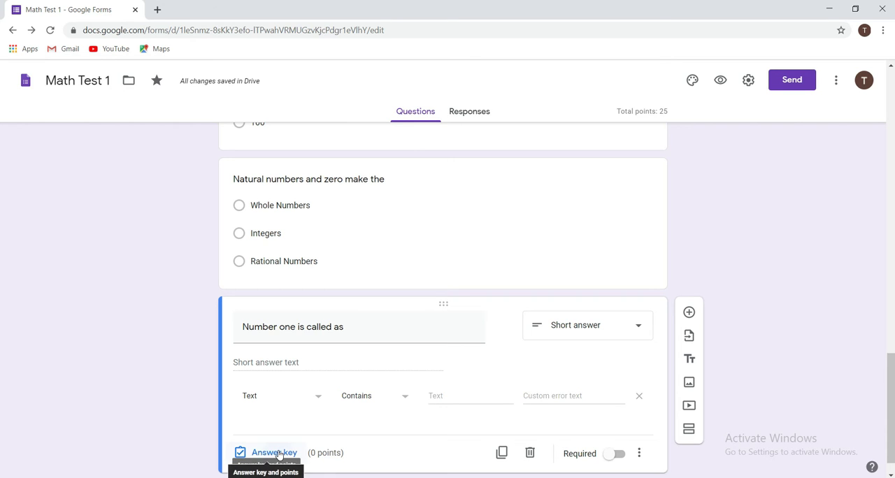
Open the answer key of the short answer question and add "Unique Number" as a correct answer.
{"action": "left_click", "coordinate": [278, 453]}
{"action": "left_click", "coordinate": [296, 388]}
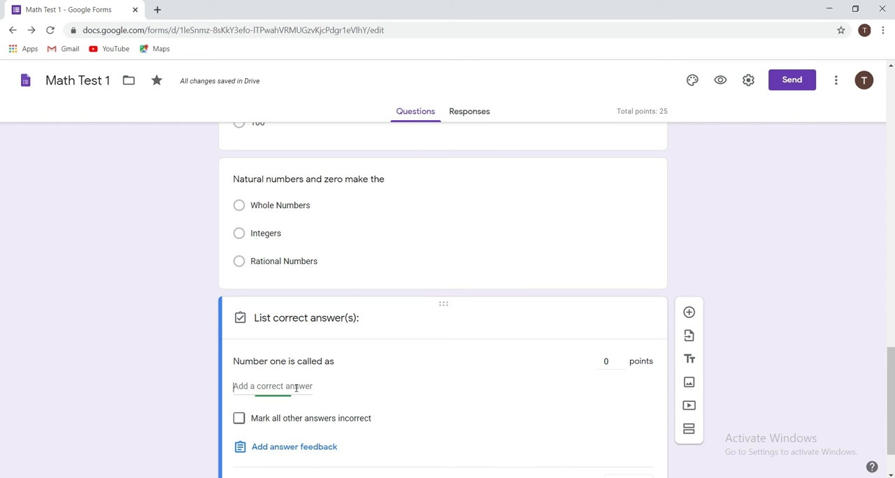
{"action": "key", "text": "BackSpace"}
{"action": "type", "text": "Unique NN"}
{"action": "key", "text": "BackSpace"}
{"action": "type", "text": "umber"}
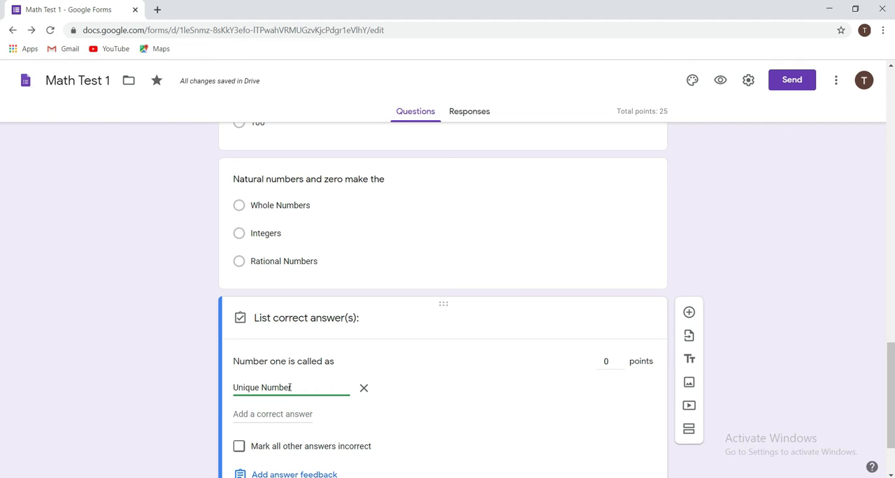
Add the lowercase variant "unique number" as a second correct answer.
{"action": "left_click", "coordinate": [290, 413]}
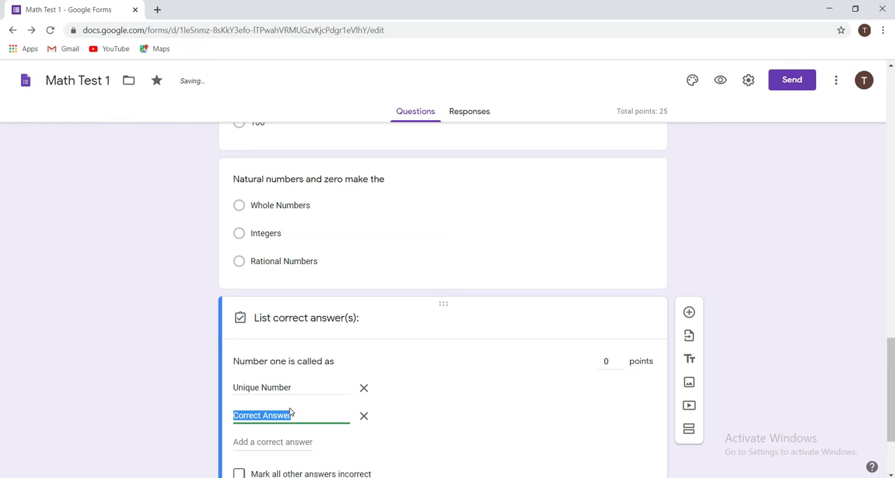
{"action": "type", "text": "unnique"}
{"action": "key", "text": "BackSpace"}
{"action": "key", "text": "BackSpace"}
{"action": "key", "text": "BackSpace"}
{"action": "key", "text": "BackSpace"}
{"action": "key", "text": "BackSpace"}
{"action": "type", "text": "ique number"}
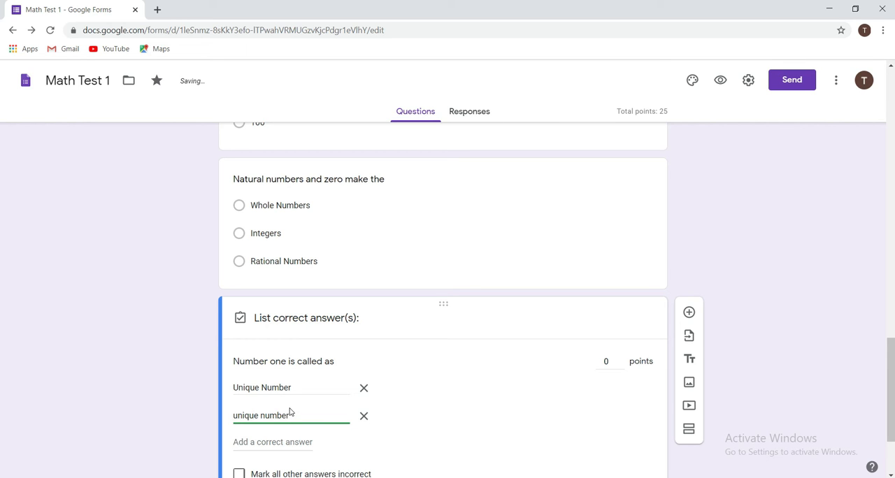
Set the question's score to 5 points and finish the answer key, leaving other answers not marked incorrect.
{"action": "scroll", "coordinate": [329, 430], "scroll_direction": "down", "scroll_amount": 2}
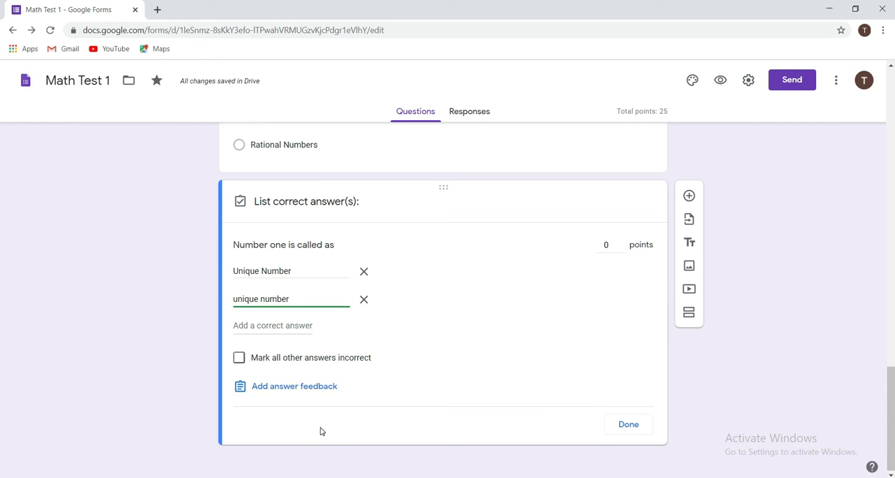
{"action": "left_click", "coordinate": [240, 360]}
{"action": "left_click", "coordinate": [240, 360]}
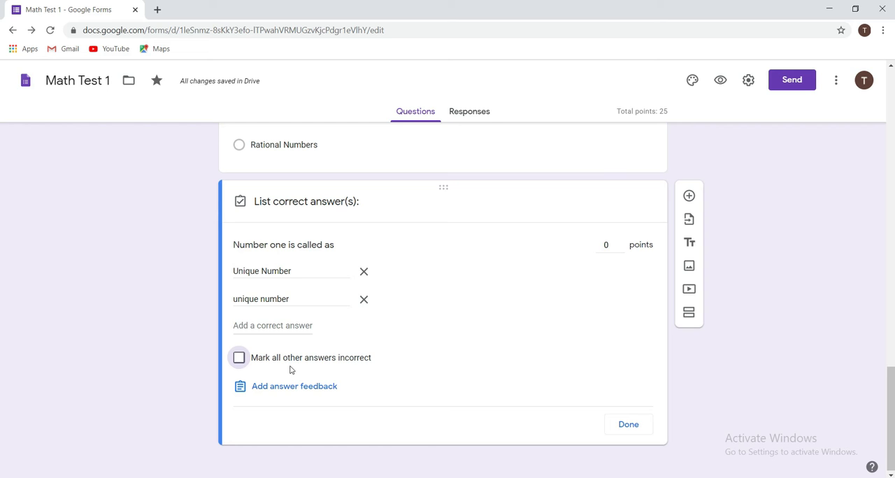
{"action": "left_click", "coordinate": [608, 245]}
{"action": "key", "text": "BackSpace"}
{"action": "type", "text": "5"}
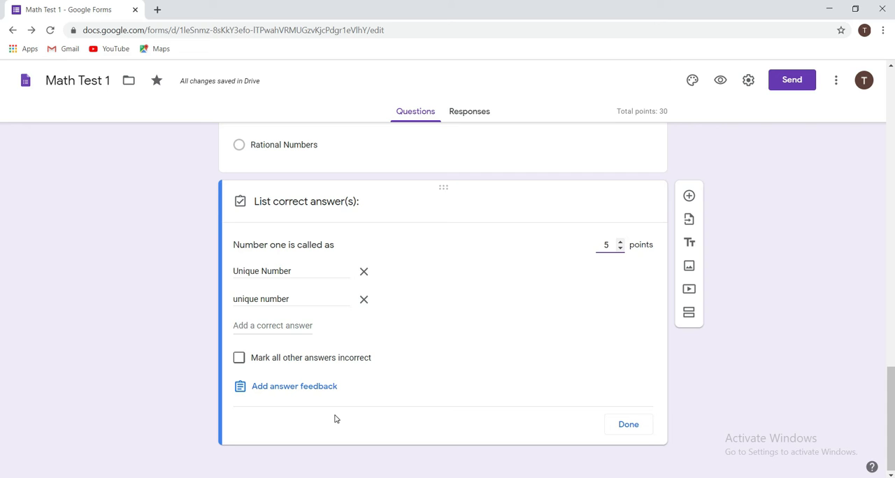
{"action": "left_click", "coordinate": [626, 426]}
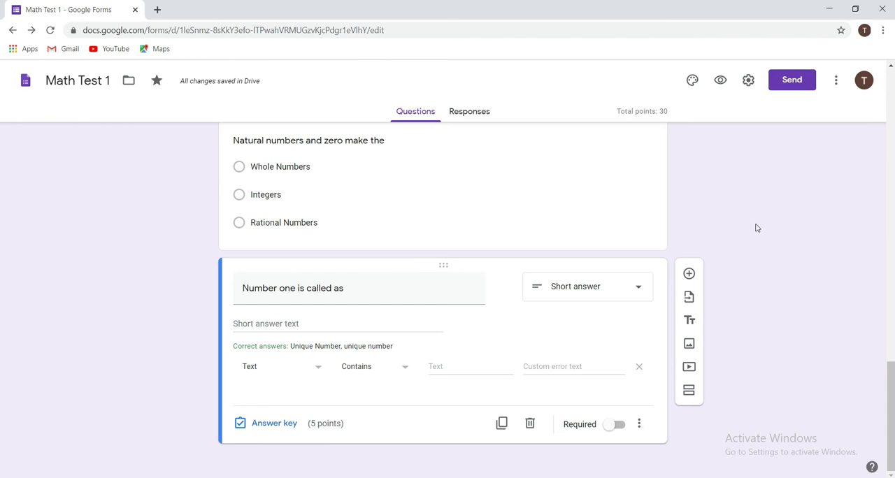
Open the form's sending options and go to the recipient field of the email invitation.
{"action": "scroll", "coordinate": [767, 308], "scroll_direction": "up", "scroll_amount": 2}
{"action": "scroll", "coordinate": [766, 308], "scroll_direction": "up", "scroll_amount": 15}
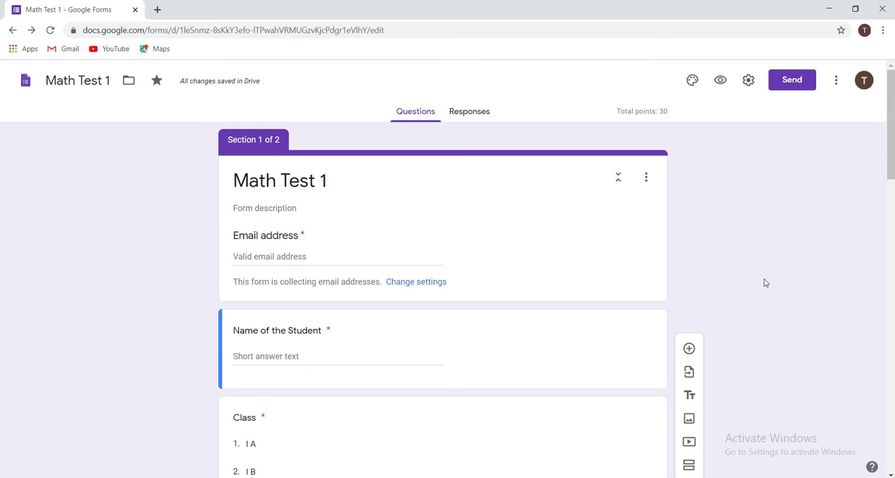
{"action": "left_click", "coordinate": [783, 91]}
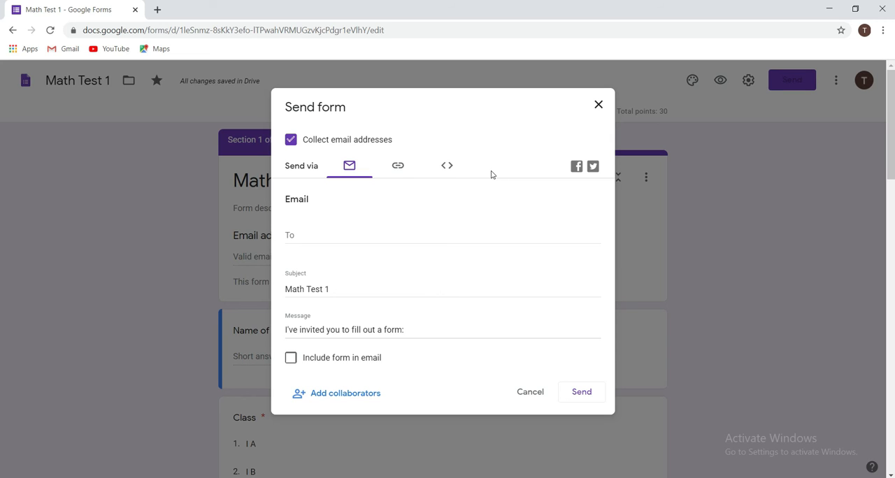
{"action": "left_click", "coordinate": [298, 236]}
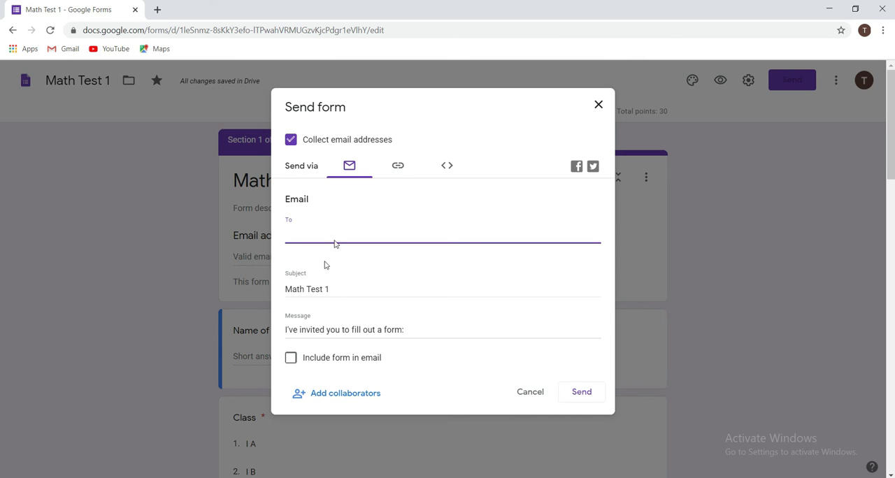
Show the form's share link and shorten its URL.
{"action": "left_click", "coordinate": [396, 166]}
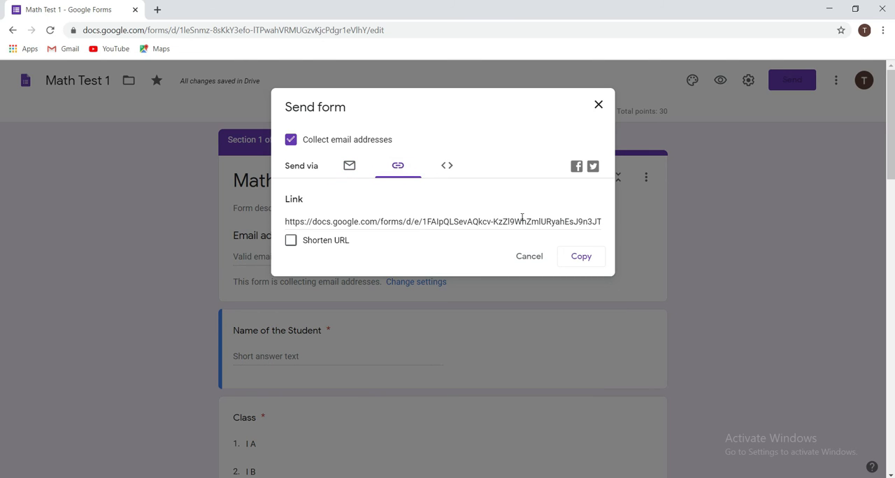
{"action": "left_click", "coordinate": [292, 243]}
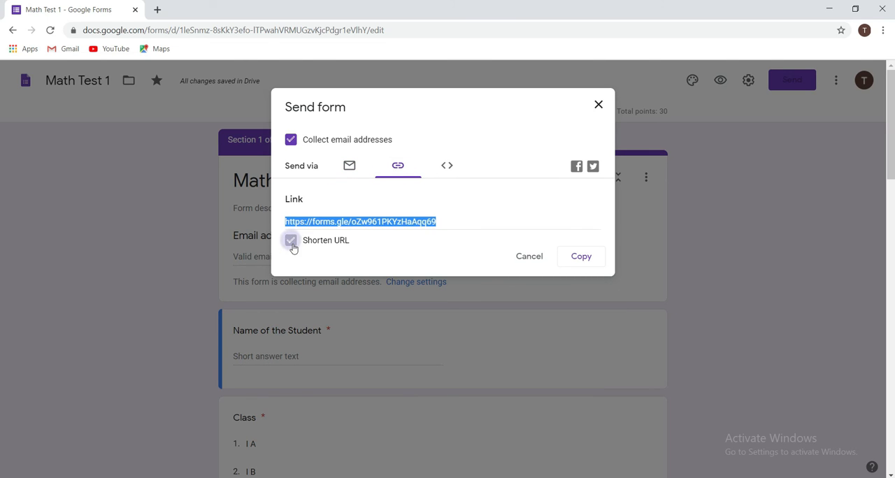
{"action": "left_click", "coordinate": [491, 228]}
View the embed HTML option, close the sending options and show the form's responses.
{"action": "left_click", "coordinate": [447, 168]}
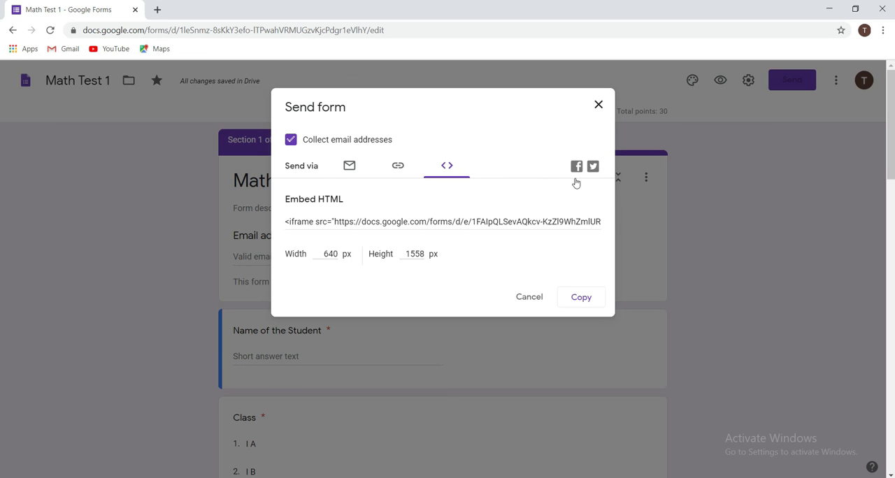
{"action": "left_click", "coordinate": [598, 105]}
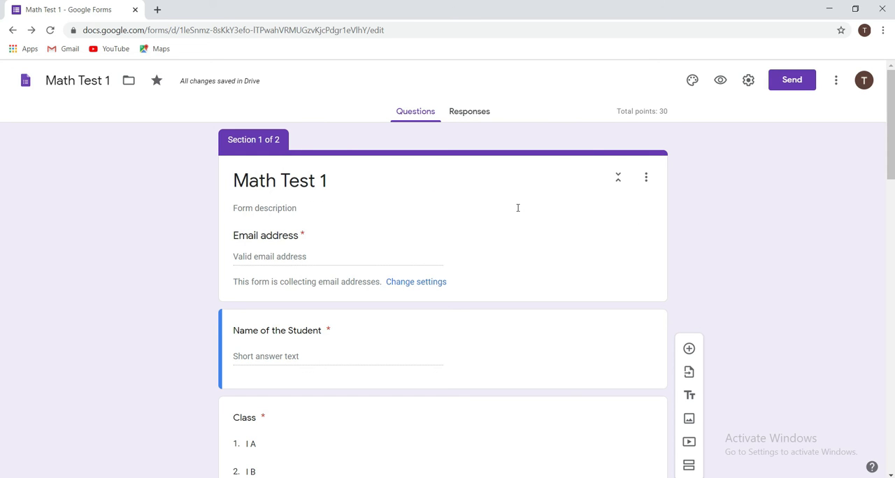
{"action": "left_click", "coordinate": [470, 114]}
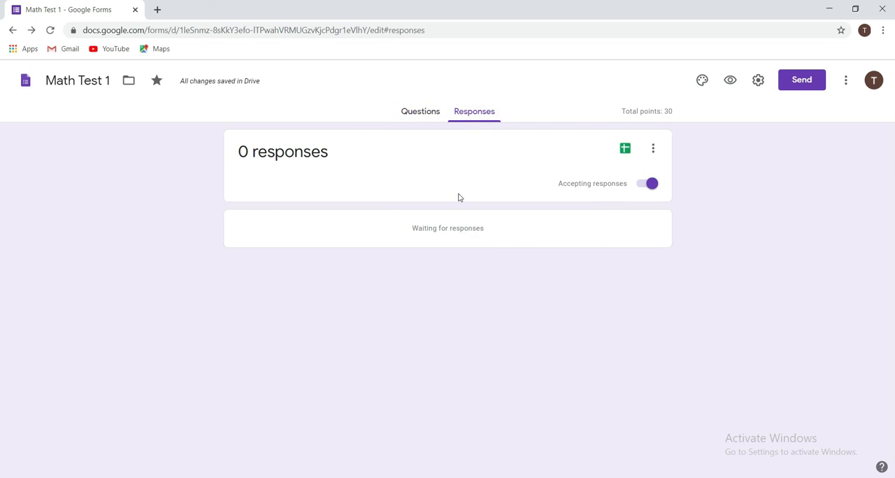